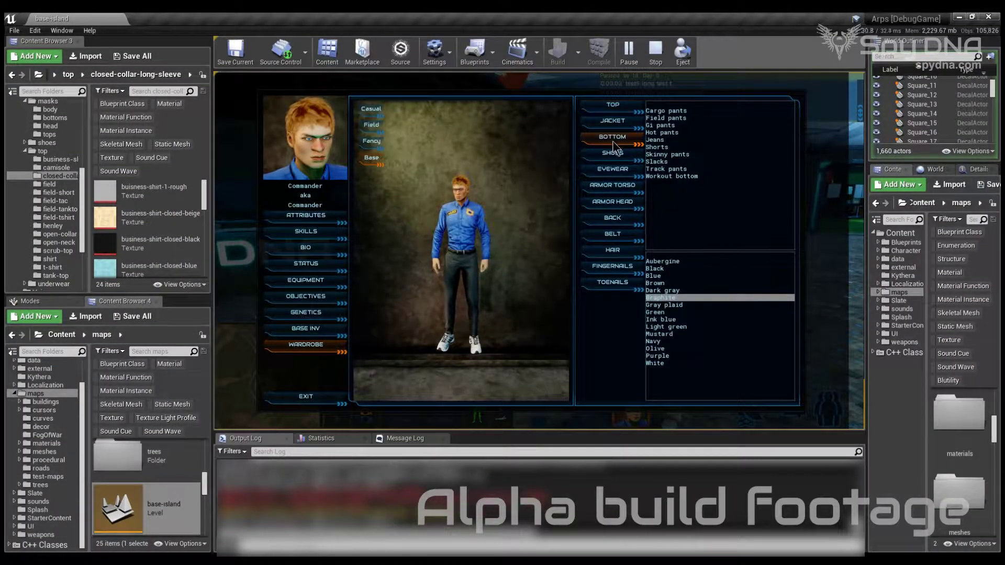
Put the character in black pants and black shiny dress shoes, then exit the wardrobe
{"action": "left_click", "coordinate": [656, 269]}
{"action": "left_click", "coordinate": [620, 156]}
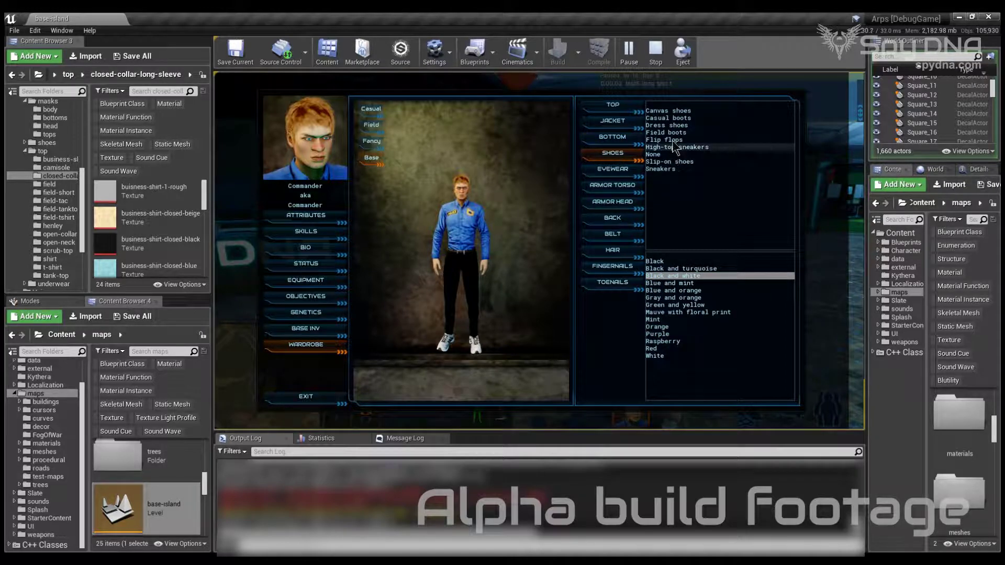
{"action": "left_click", "coordinate": [676, 125]}
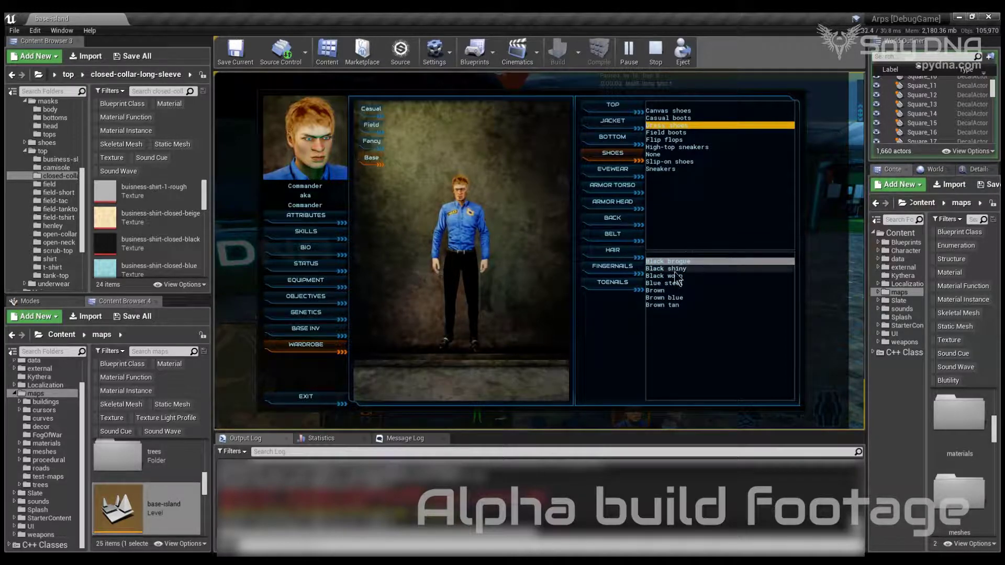
{"action": "left_click", "coordinate": [674, 269]}
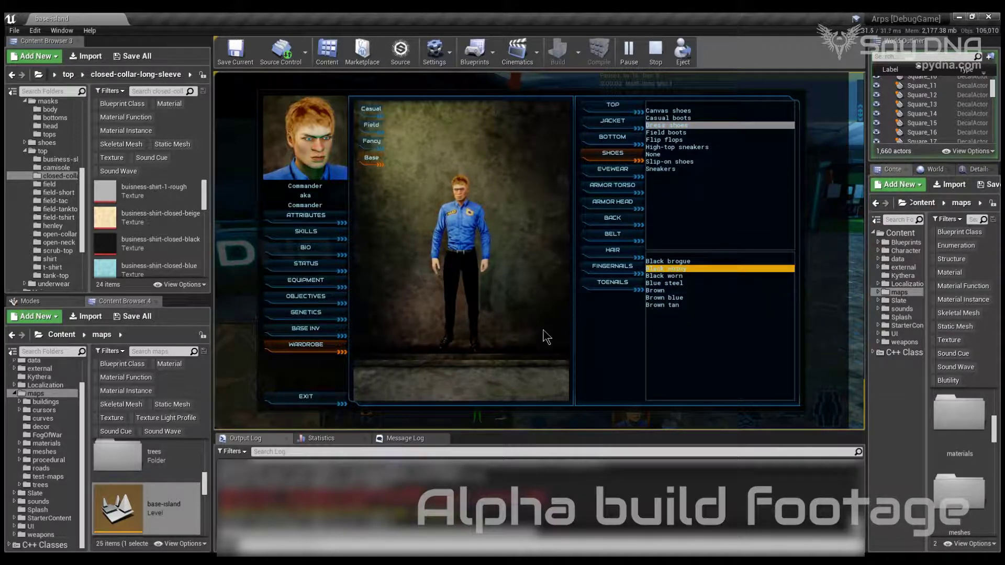
{"action": "left_click", "coordinate": [308, 398]}
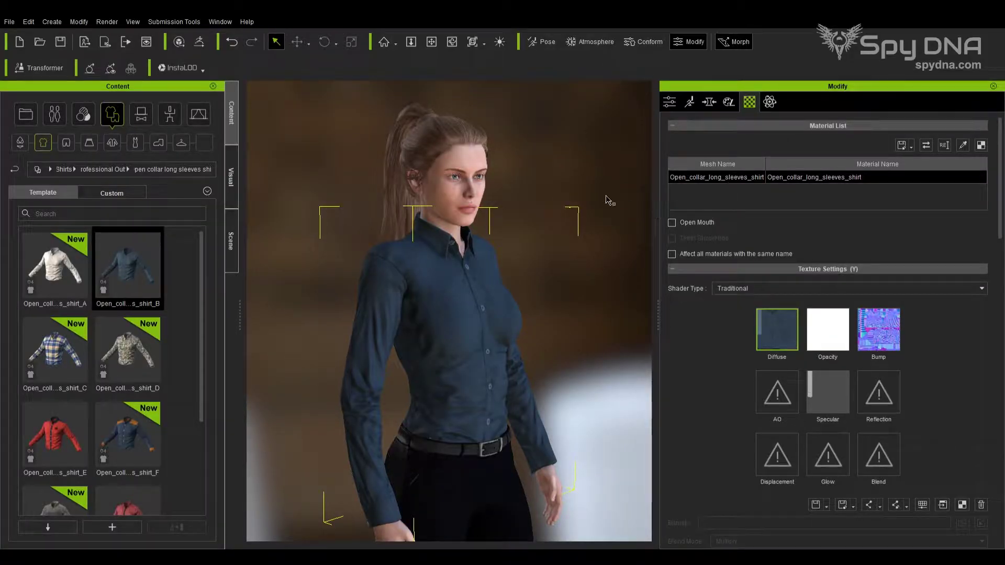
Orbit around the character to check the outfit and bring up the Appearance Editor page
{"action": "mouse_move", "coordinate": [570, 362]}
{"action": "right_mouse_down"}
{"action": "mouse_move", "coordinate": [510, 390]}
{"action": "mouse_move", "coordinate": [645, 404]}
{"action": "right_mouse_up"}
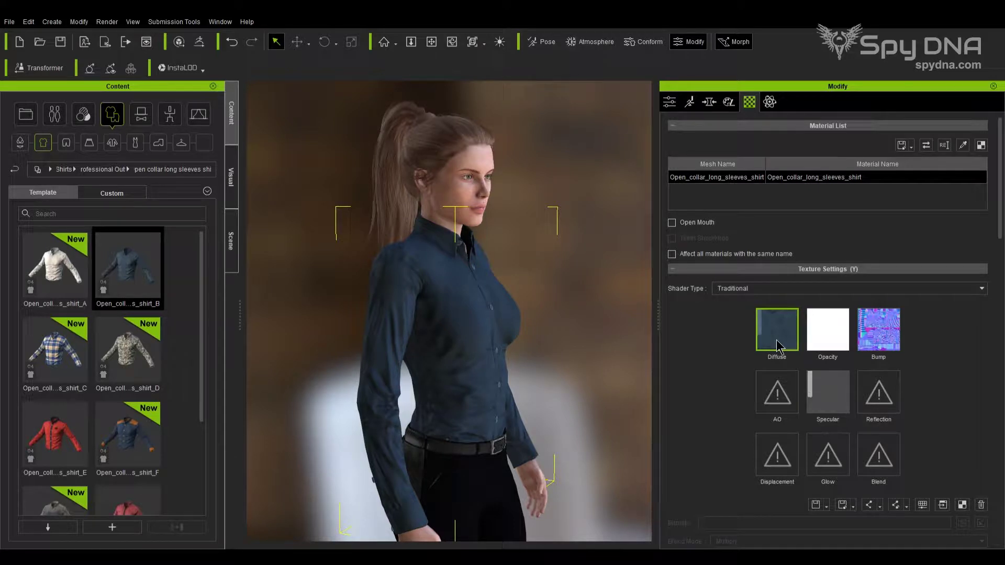
{"action": "left_click", "coordinate": [729, 101]}
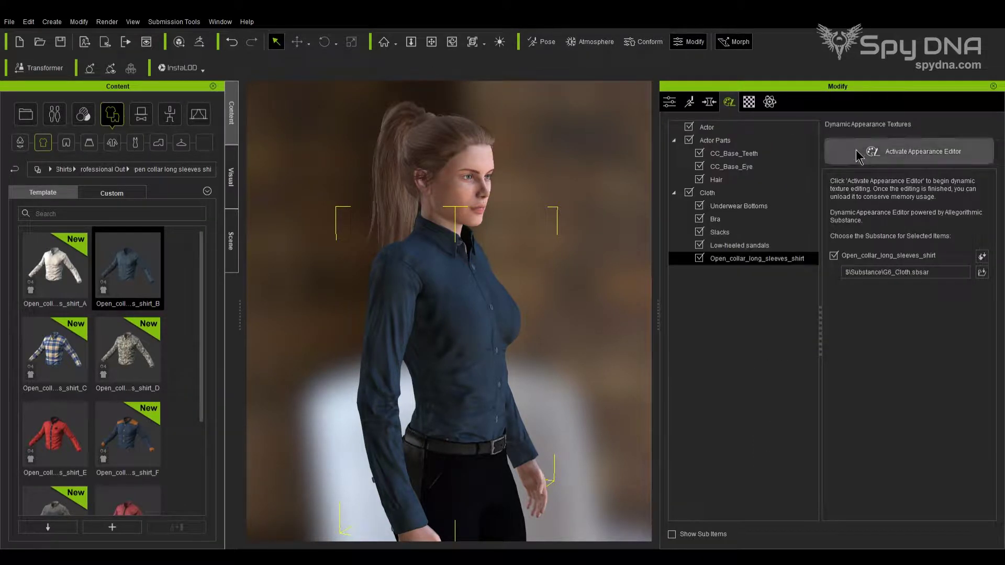
Activate the shirt's appearance editor and select Base Fabric (Black) under Fabric > Input Maps
{"action": "left_click", "coordinate": [873, 157]}
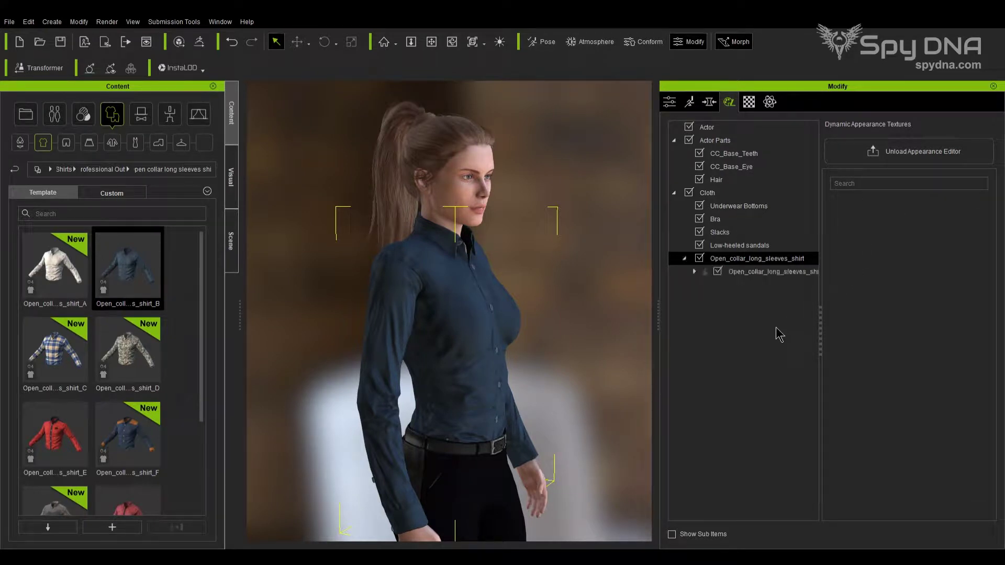
{"action": "left_click", "coordinate": [696, 274]}
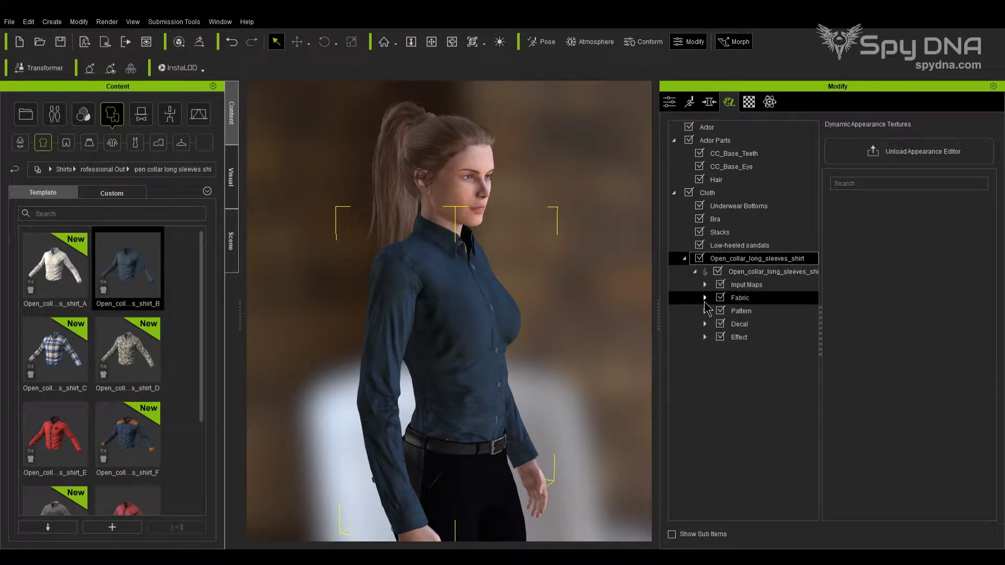
{"action": "left_click", "coordinate": [704, 297]}
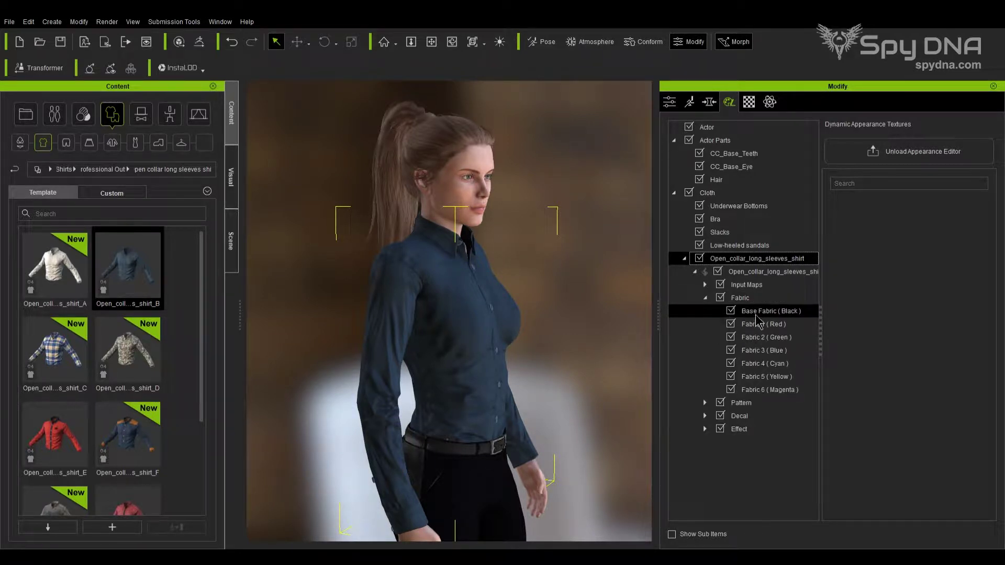
{"action": "left_click", "coordinate": [704, 284]}
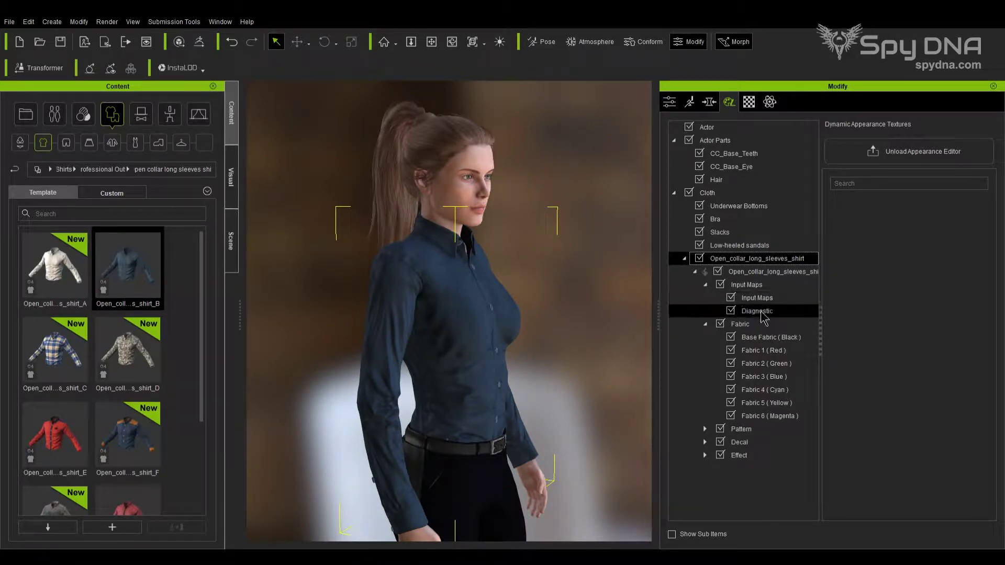
{"action": "left_click", "coordinate": [752, 300]}
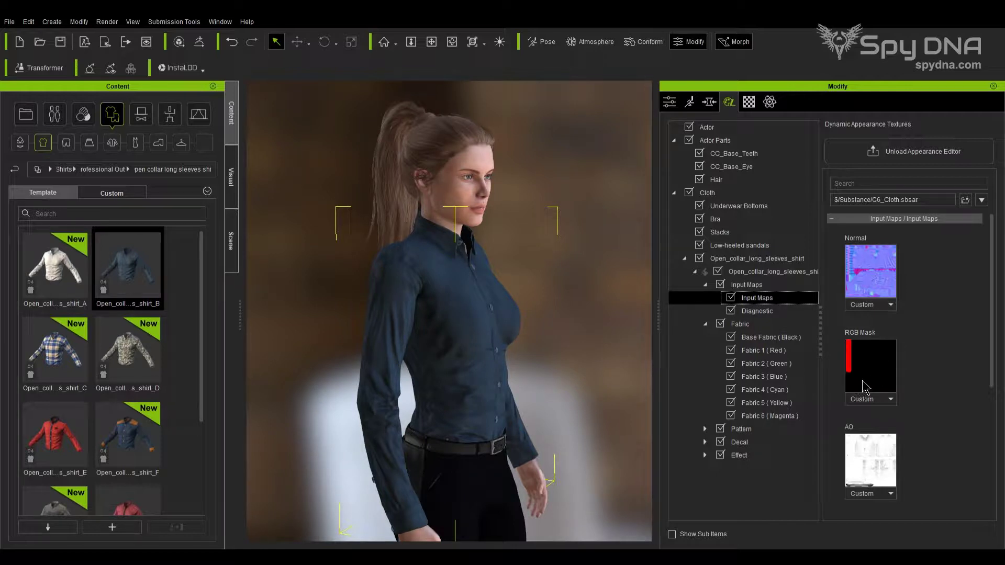
{"action": "left_click", "coordinate": [759, 339]}
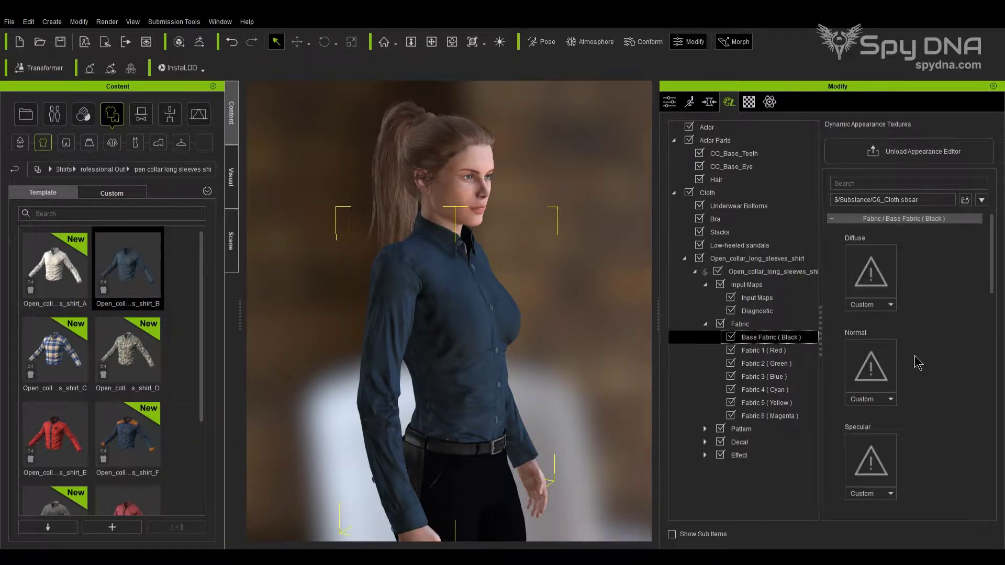
{"action": "scroll", "coordinate": [936, 362], "scroll_direction": "down", "scroll_amount": 5}
{"action": "scroll", "coordinate": [982, 377], "scroll_direction": "down", "scroll_amount": 3}
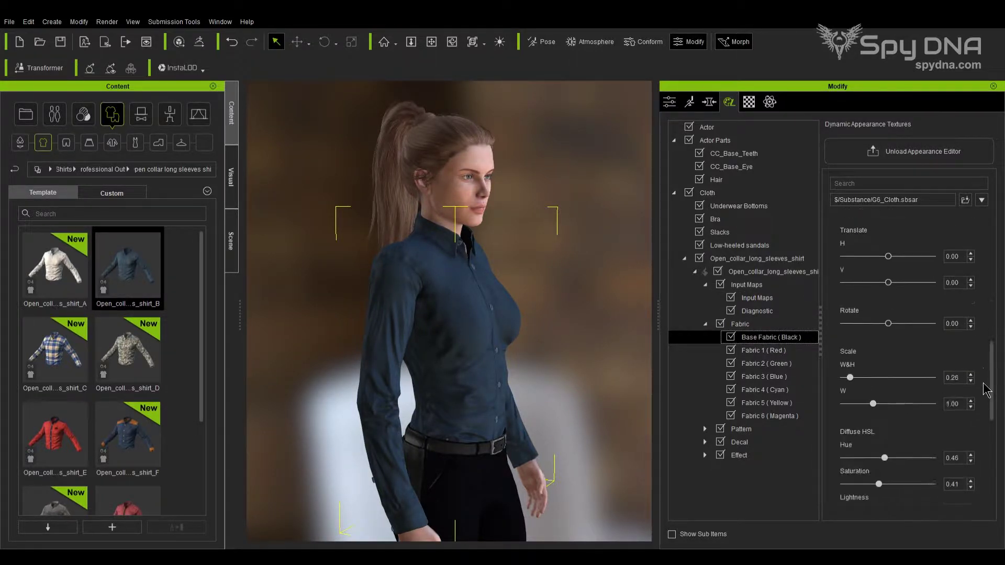
{"action": "scroll", "coordinate": [986, 389], "scroll_direction": "down", "scroll_amount": 1}
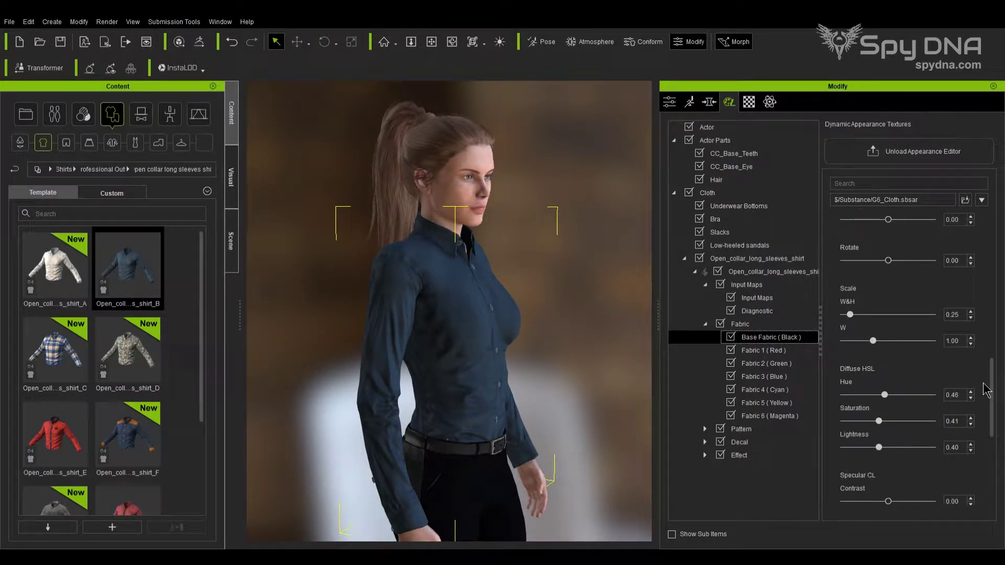
Set the base fabric's Diffuse HSL to about 0.70 saturation and 0.48 lightness, then unload the editor
{"action": "left_click", "coordinate": [880, 449]}
{"action": "left_click_drag", "start_coordinate": [881, 451], "coordinate": [885, 454]}
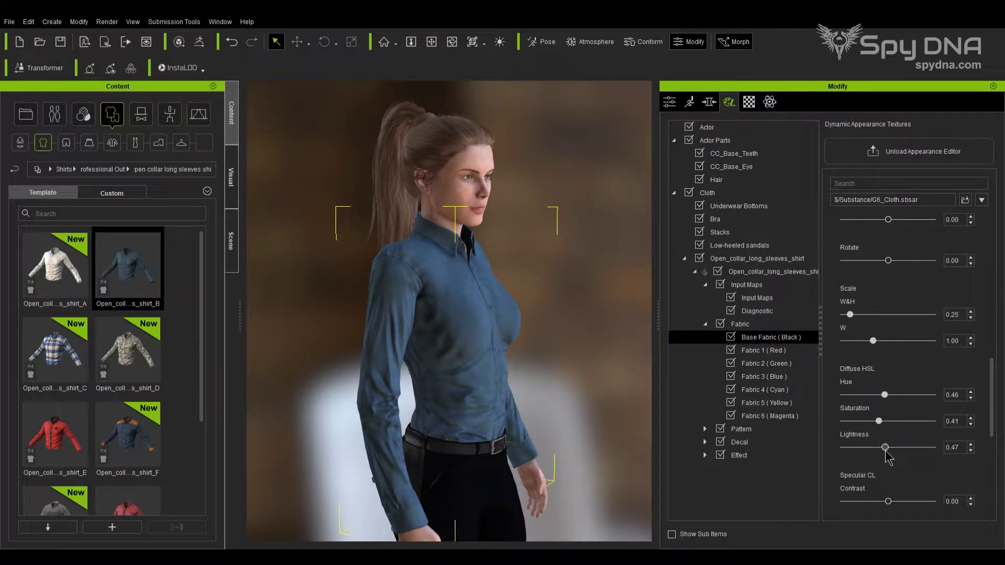
{"action": "left_click_drag", "start_coordinate": [879, 422], "coordinate": [908, 422]}
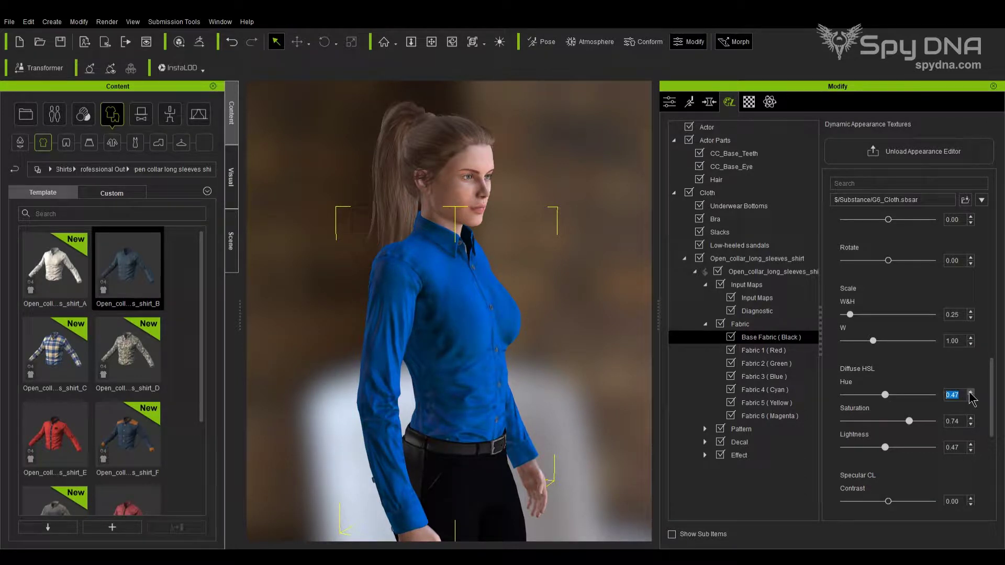
{"action": "left_click", "coordinate": [971, 425]}
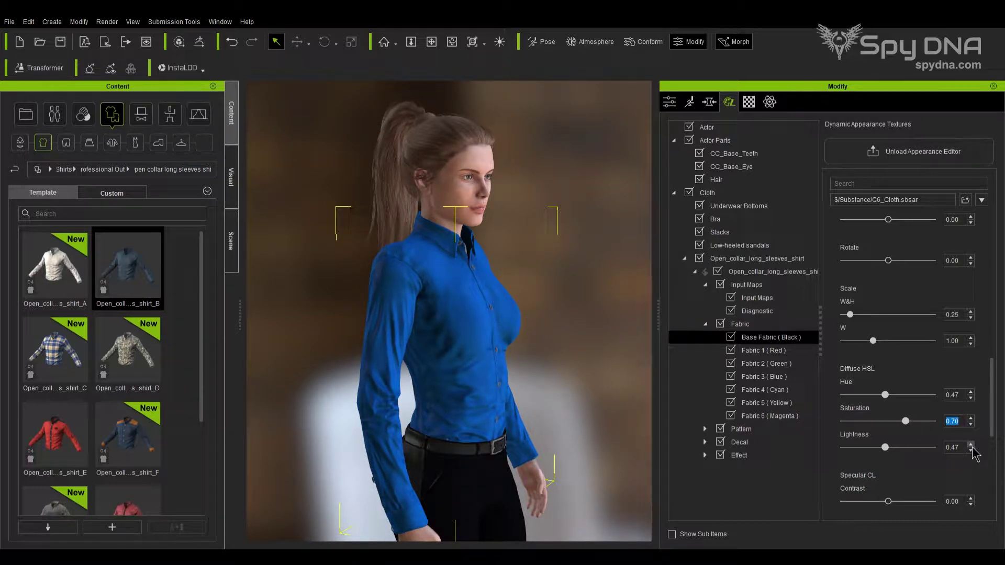
{"action": "left_click", "coordinate": [971, 444]}
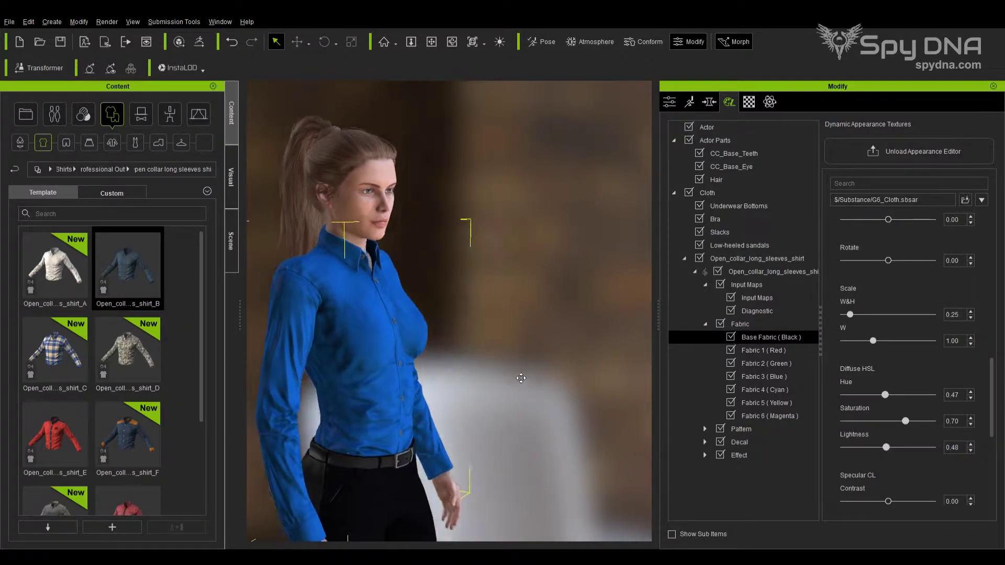
{"action": "mouse_move", "coordinate": [591, 350]}
{"action": "right_mouse_down"}
{"action": "mouse_move", "coordinate": [350, 363]}
{"action": "mouse_move", "coordinate": [626, 270]}
{"action": "mouse_move", "coordinate": [254, 305]}
{"action": "right_mouse_up"}
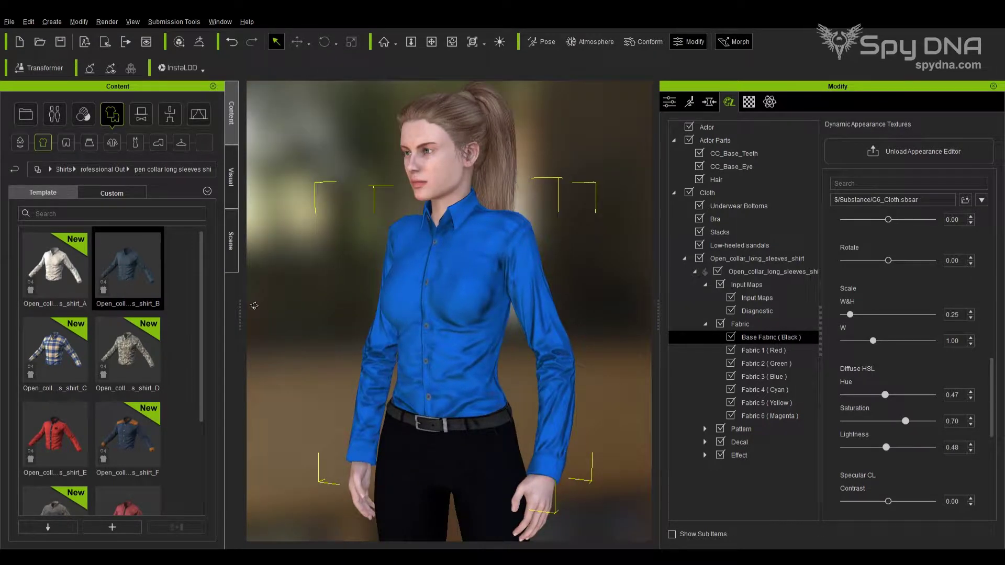
{"action": "left_click", "coordinate": [886, 157]}
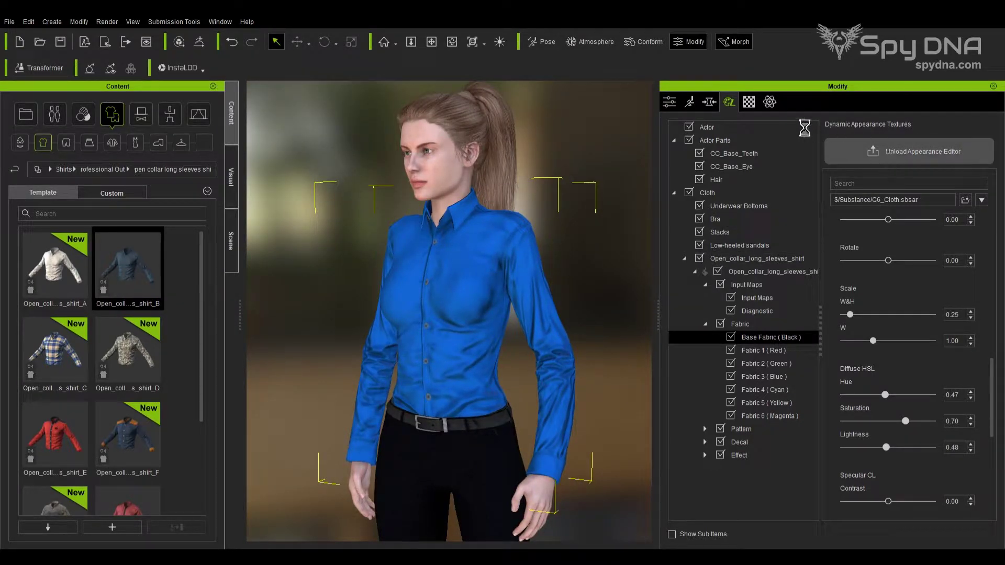
Save the shirt's blue diffuse texture from the Material tab to an image file
{"action": "left_click", "coordinate": [749, 103]}
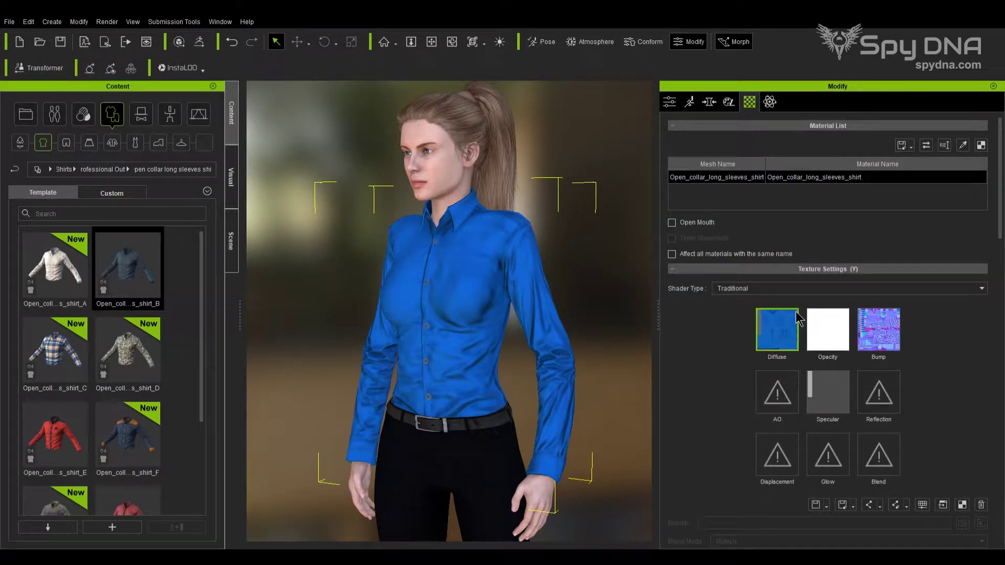
{"action": "left_click", "coordinate": [828, 503]}
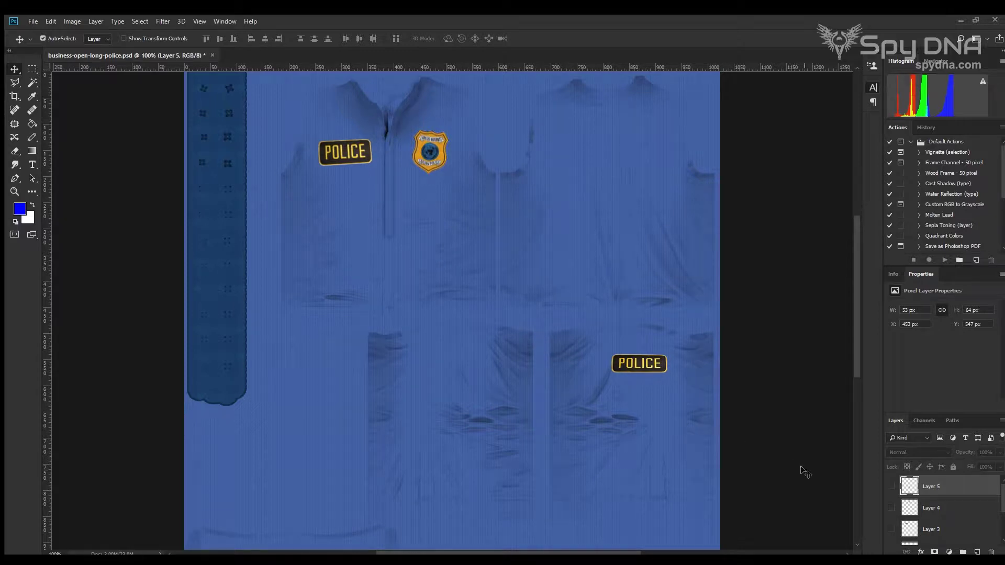
{"action": "scroll", "coordinate": [952, 491], "scroll_direction": "down", "scroll_amount": 3}
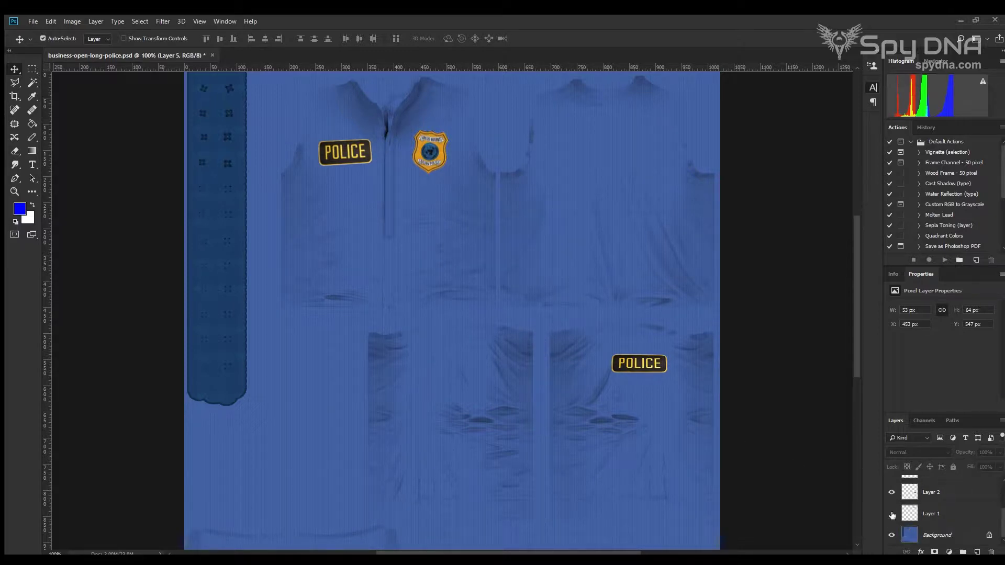
Make Layers 3, 4 and 5 visible to add the POLICE patches and badges
{"action": "left_click", "coordinate": [892, 514]}
{"action": "scroll", "coordinate": [934, 515], "scroll_direction": "up", "scroll_amount": 1}
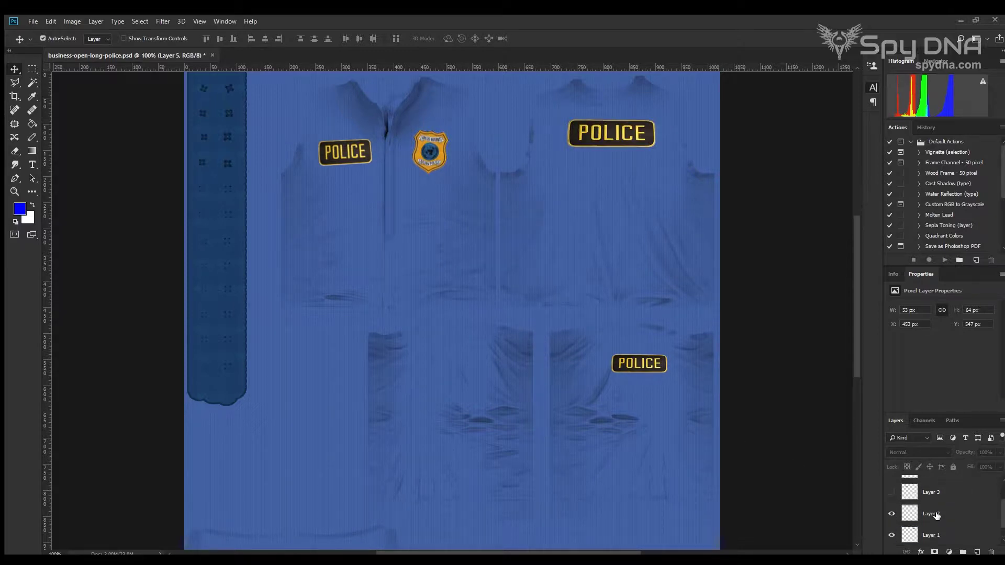
{"action": "left_click", "coordinate": [892, 494]}
{"action": "scroll", "coordinate": [910, 501], "scroll_direction": "up", "scroll_amount": 1}
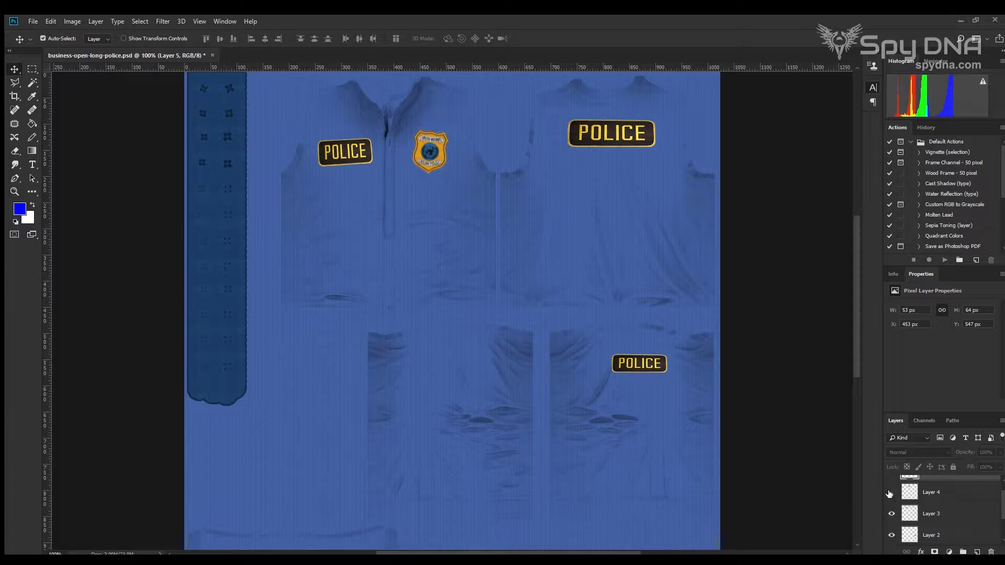
{"action": "left_click", "coordinate": [892, 493]}
{"action": "scroll", "coordinate": [899, 500], "scroll_direction": "up", "scroll_amount": 1}
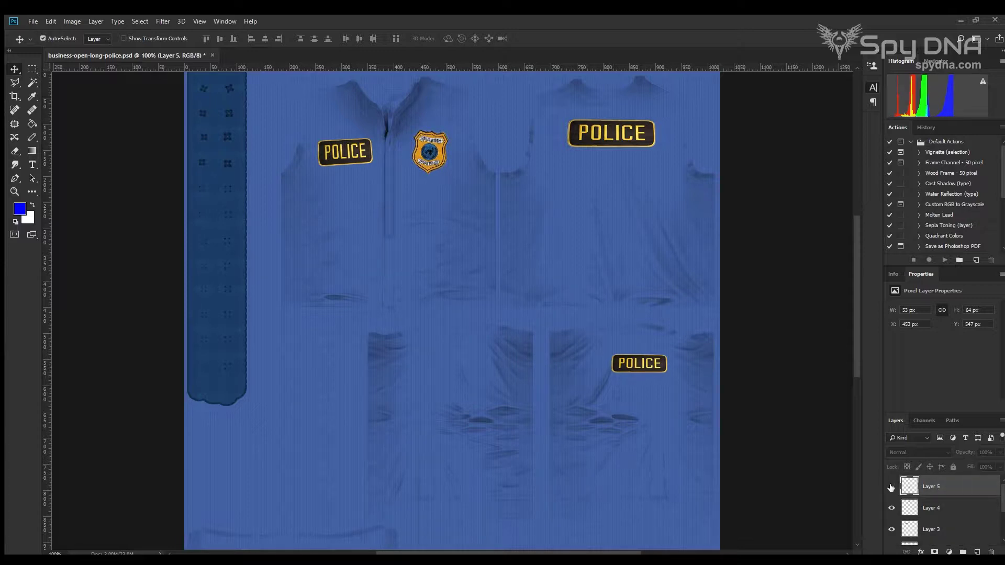
{"action": "left_click", "coordinate": [892, 487]}
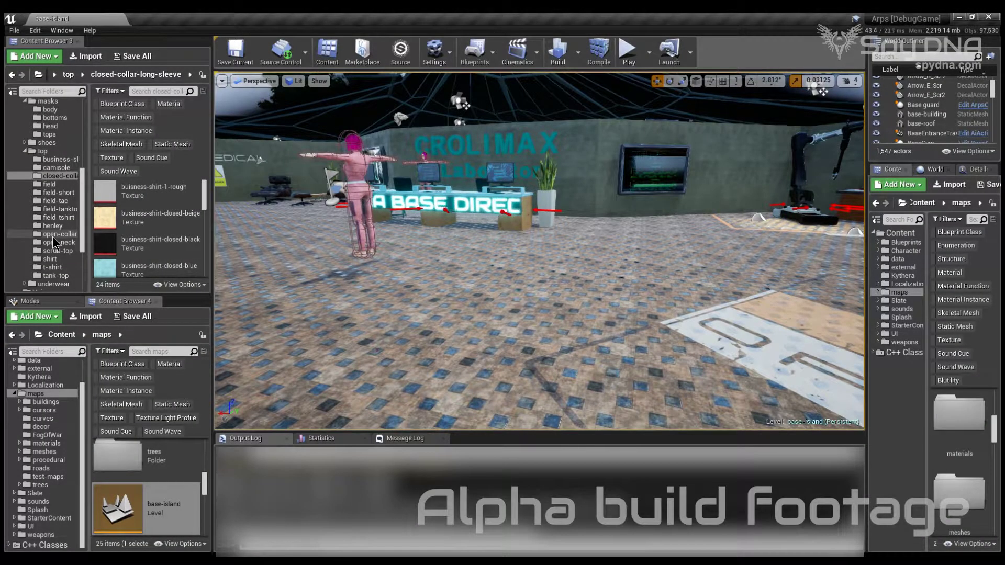
Open the police-blue texture from the open-collar-long-sleeve folder in the Texture Editor
{"action": "left_click", "coordinate": [55, 234]}
{"action": "scroll", "coordinate": [167, 212], "scroll_direction": "down", "scroll_amount": 1}
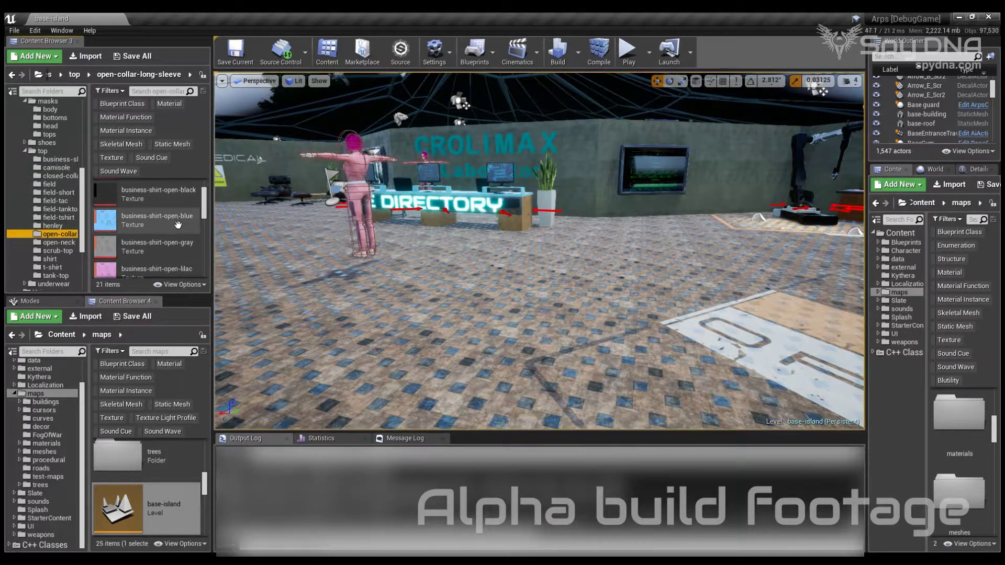
{"action": "scroll", "coordinate": [172, 217], "scroll_direction": "down", "scroll_amount": 1}
{"action": "scroll", "coordinate": [175, 221], "scroll_direction": "down", "scroll_amount": 1}
{"action": "scroll", "coordinate": [180, 228], "scroll_direction": "down", "scroll_amount": 1}
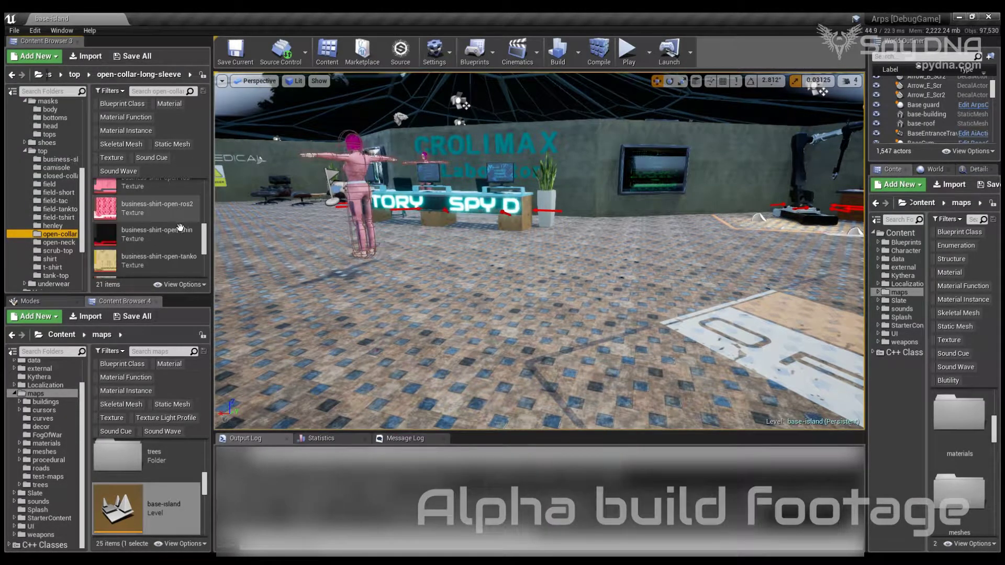
{"action": "scroll", "coordinate": [181, 227], "scroll_direction": "down", "scroll_amount": 2}
{"action": "scroll", "coordinate": [179, 227], "scroll_direction": "down", "scroll_amount": 2}
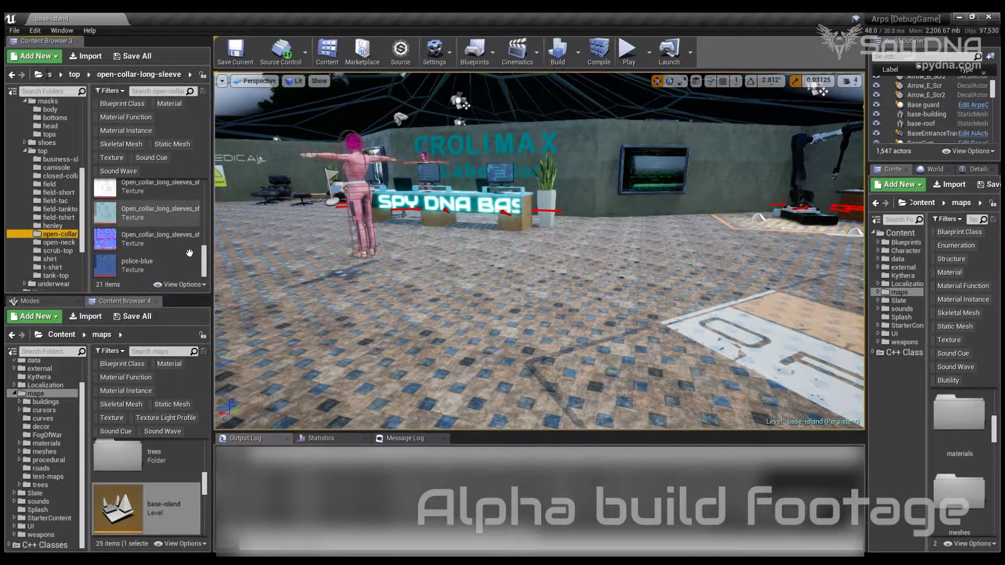
{"action": "left_click", "coordinate": [155, 271]}
{"action": "double_click", "coordinate": [155, 271]}
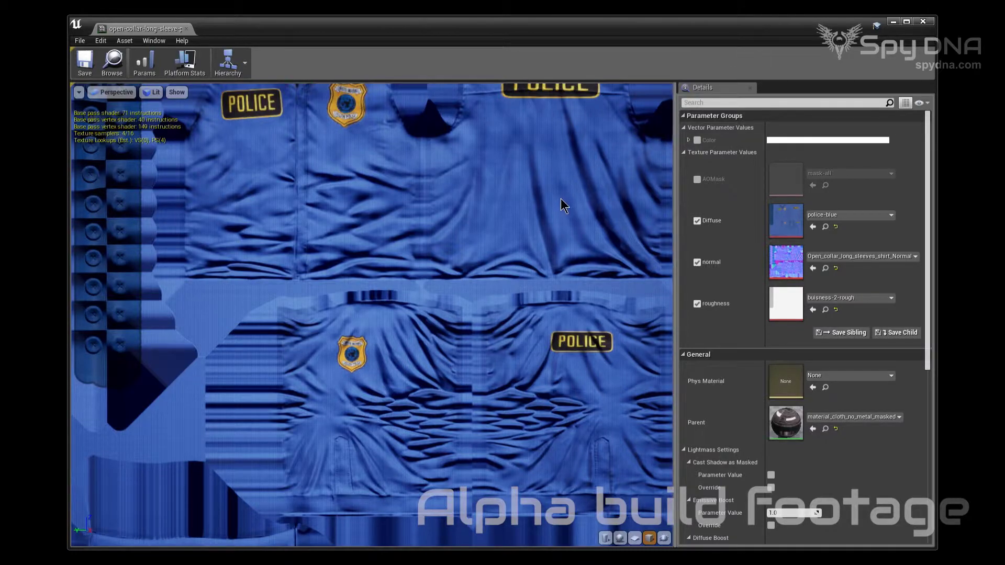
Orbit the material preview to inspect the police-blue shirt mesh in 3D
{"action": "mouse_move", "coordinate": [560, 202]}
{"action": "left_mouse_down"}
{"action": "mouse_move", "coordinate": [440, 314]}
{"action": "mouse_move", "coordinate": [393, 338]}
{"action": "left_mouse_up"}
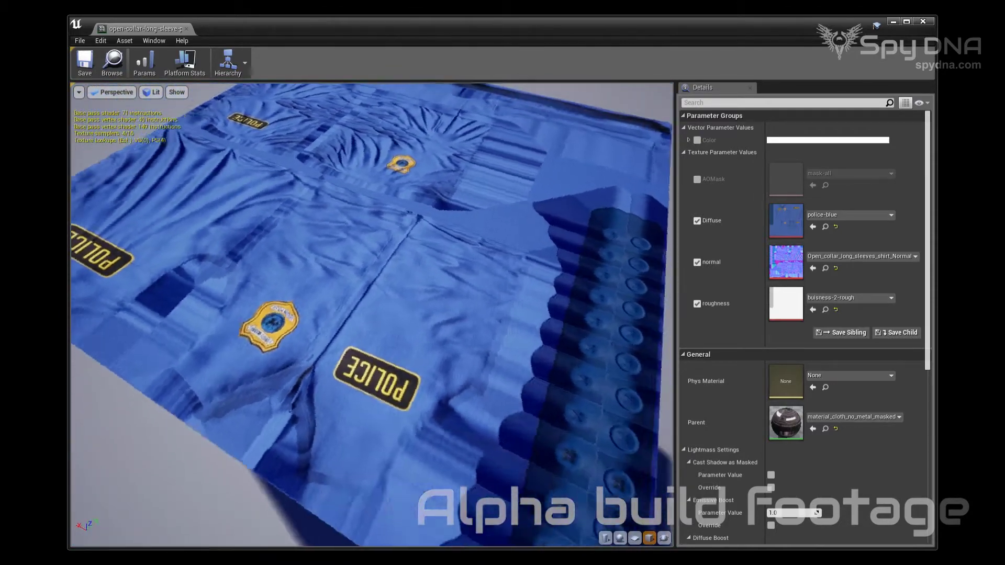
{"action": "left_click_drag", "start_coordinate": [393, 338], "coordinate": [337, 186]}
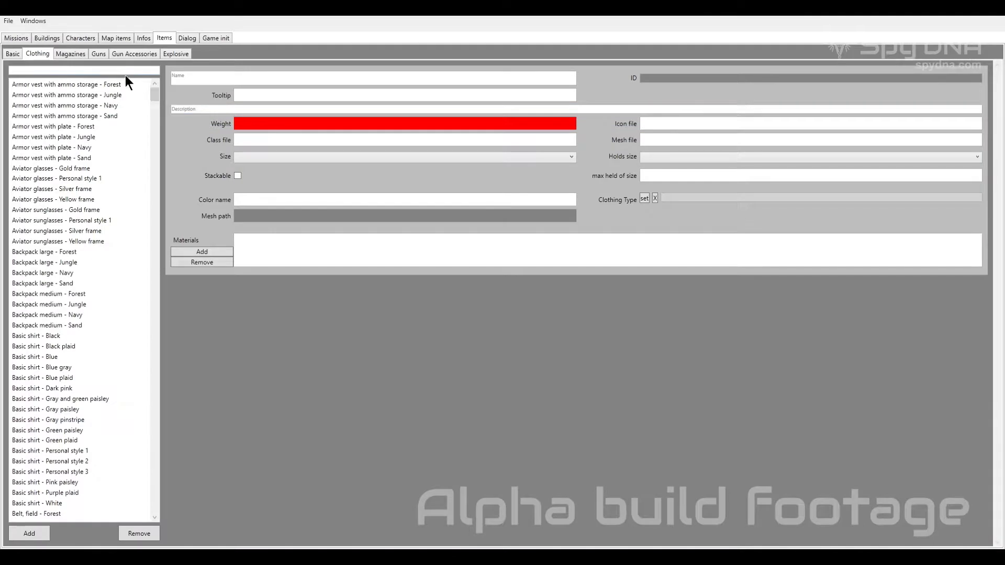
Open 'Business shirt open - Police blue' and highlight its class file, icon file and mesh path
{"action": "left_click", "coordinate": [118, 72]}
{"action": "type", "text": "busin"}
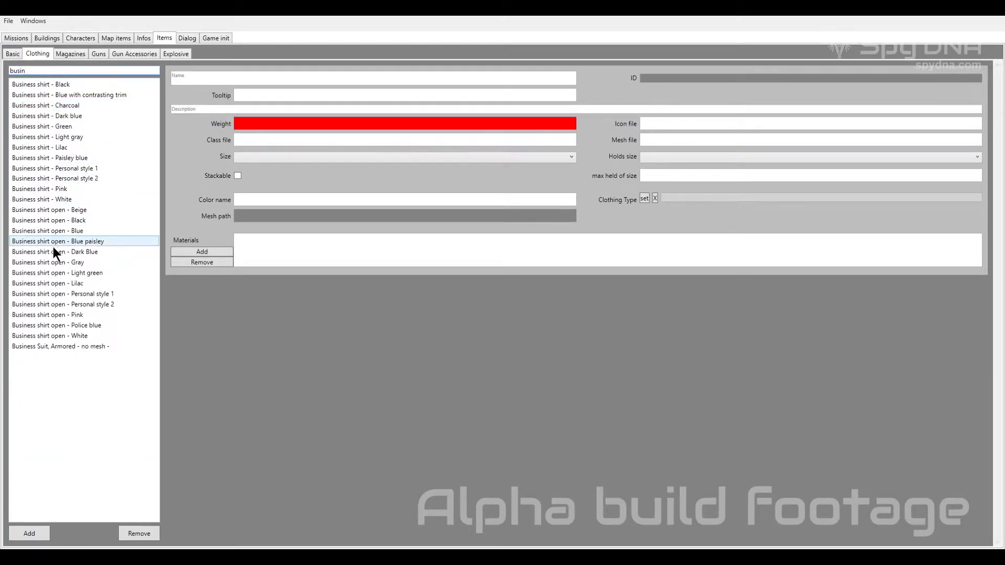
{"action": "left_click", "coordinate": [43, 325]}
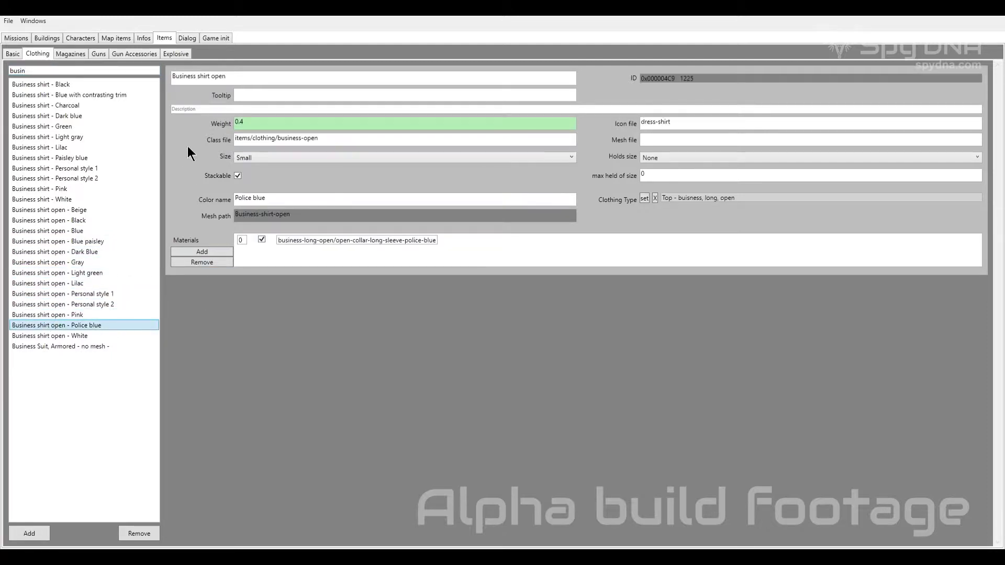
{"action": "left_click_drag", "start_coordinate": [333, 140], "coordinate": [232, 139]}
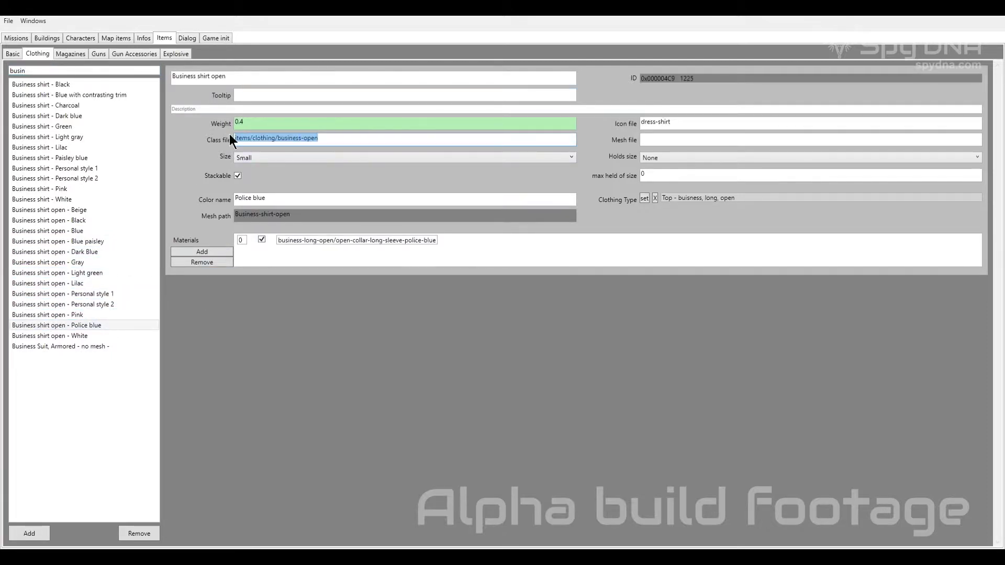
{"action": "left_click_drag", "start_coordinate": [705, 128], "coordinate": [637, 124]}
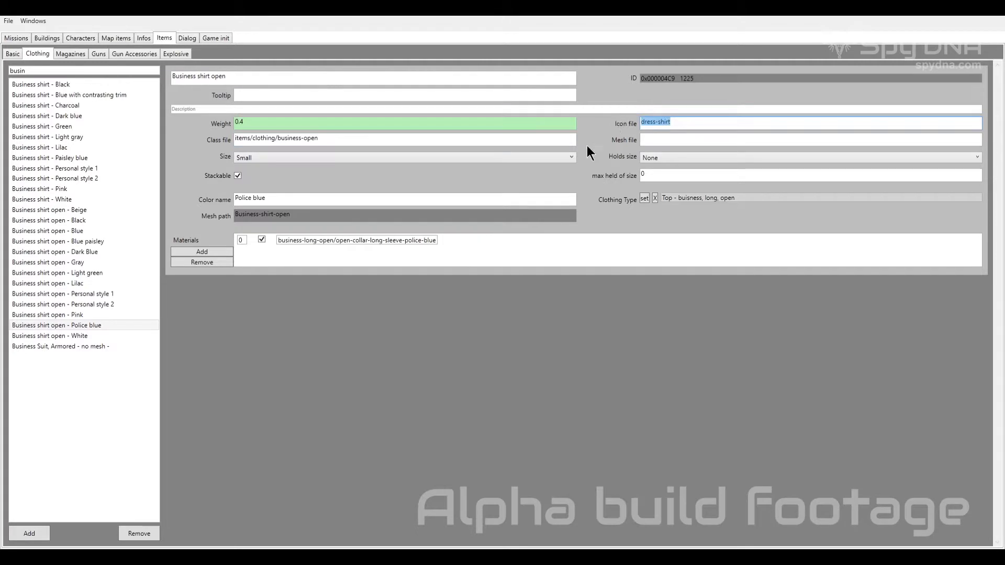
{"action": "left_click_drag", "start_coordinate": [314, 220], "coordinate": [246, 223]}
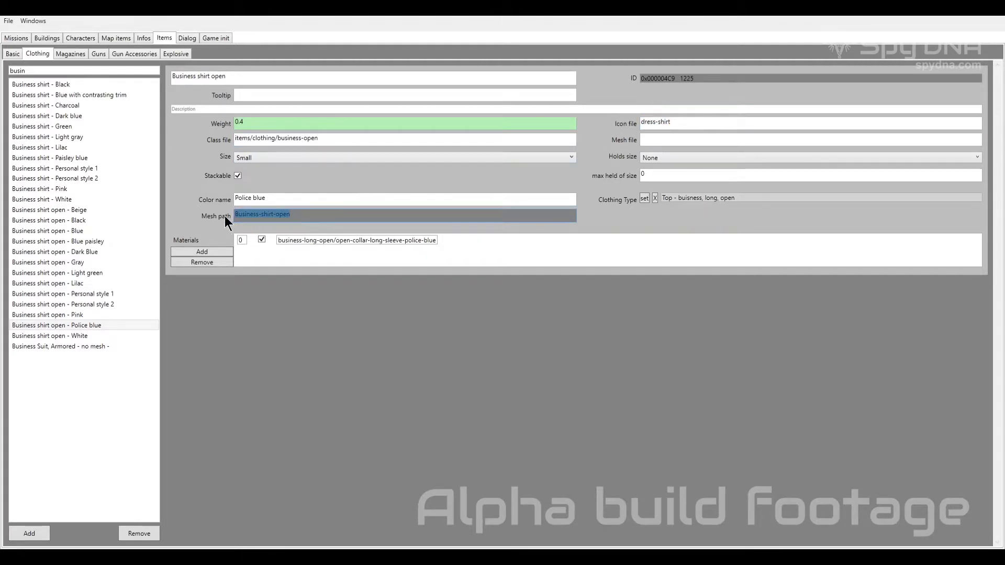
{"action": "left_click", "coordinate": [311, 224]}
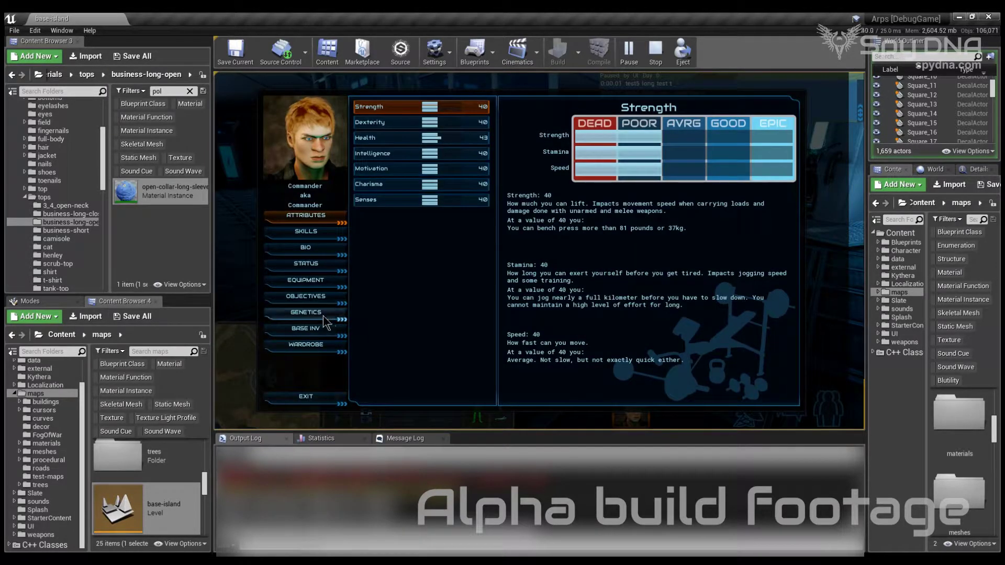
Put the Police blue open business shirt on the character in the wardrobe
{"action": "left_click", "coordinate": [291, 346]}
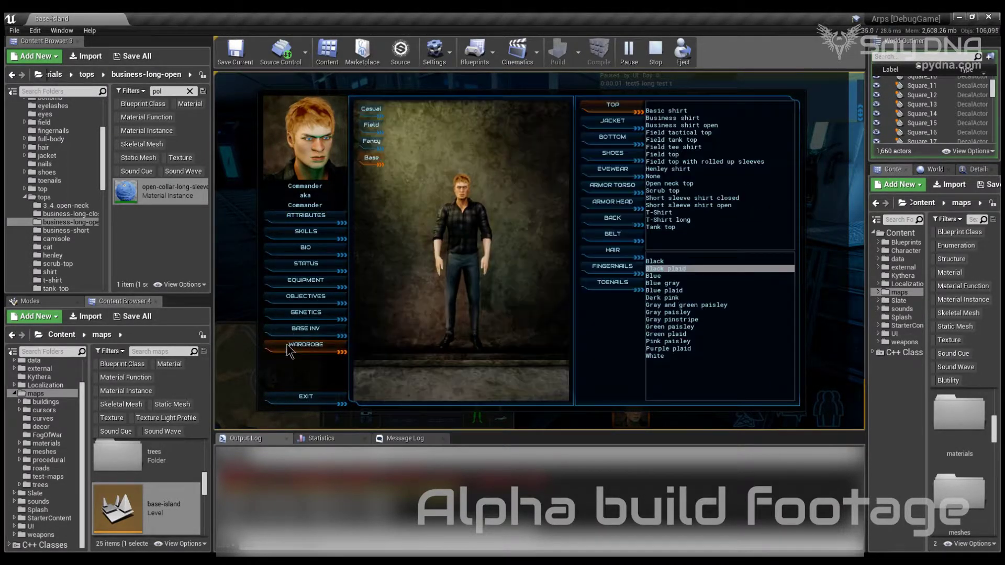
{"action": "left_click", "coordinate": [682, 127]}
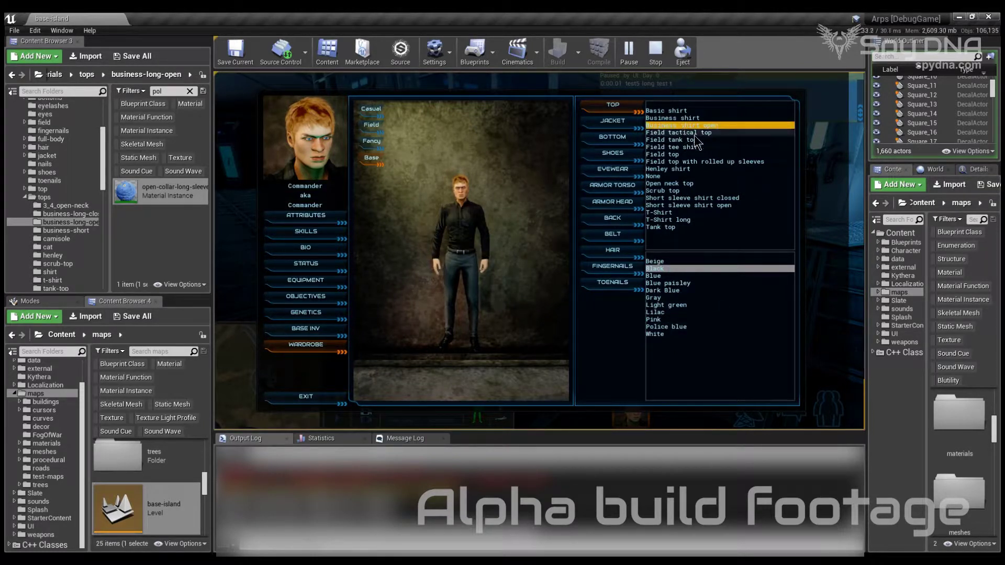
{"action": "left_click", "coordinate": [680, 328]}
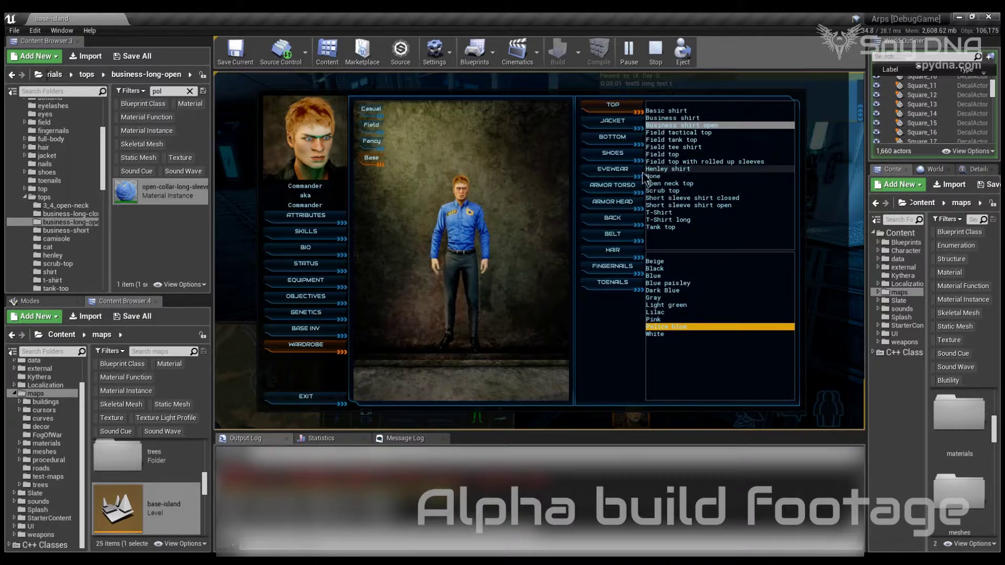
Change the trousers to Ink blue and return to the game world
{"action": "left_click", "coordinate": [620, 155]}
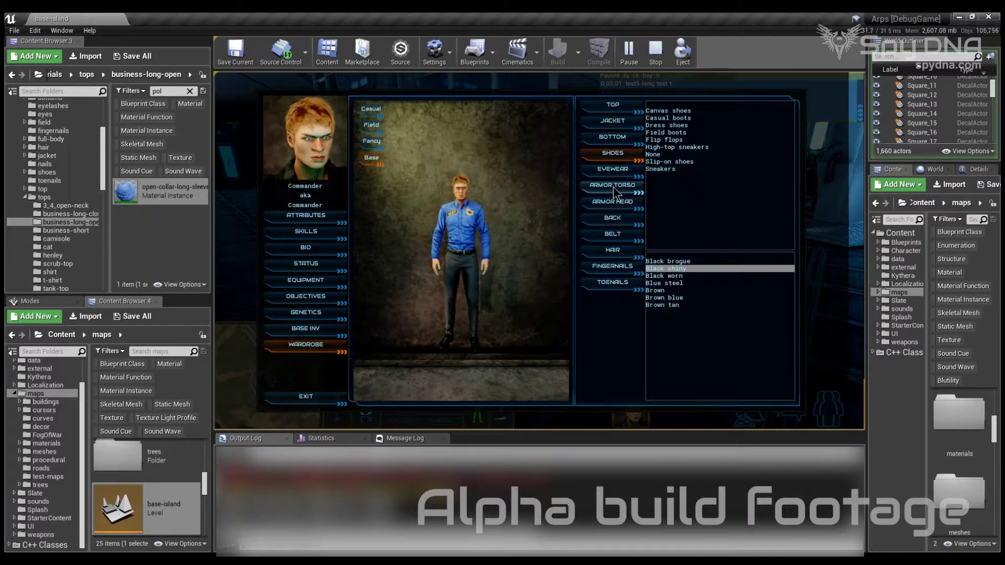
{"action": "left_click", "coordinate": [605, 142]}
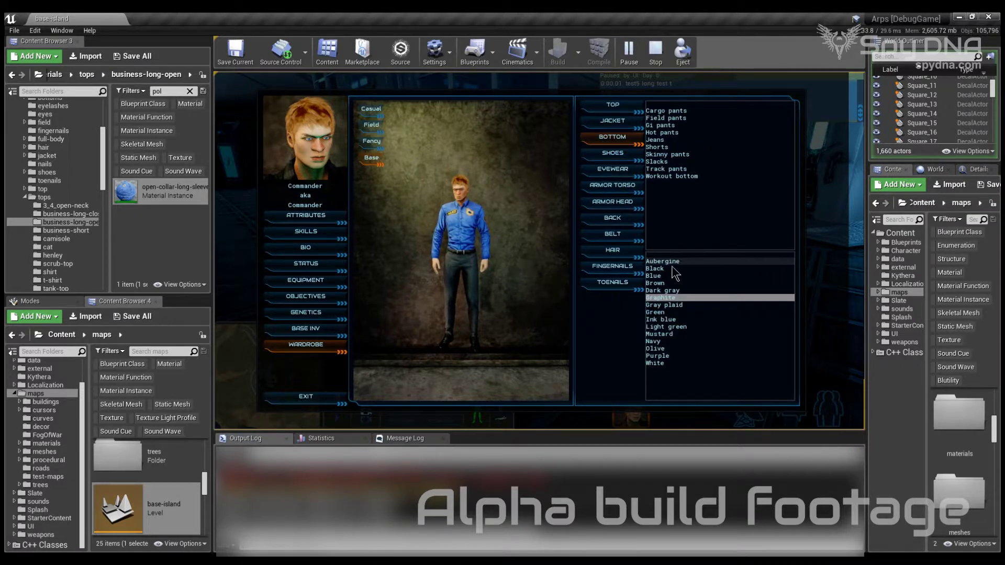
{"action": "left_click", "coordinate": [654, 269]}
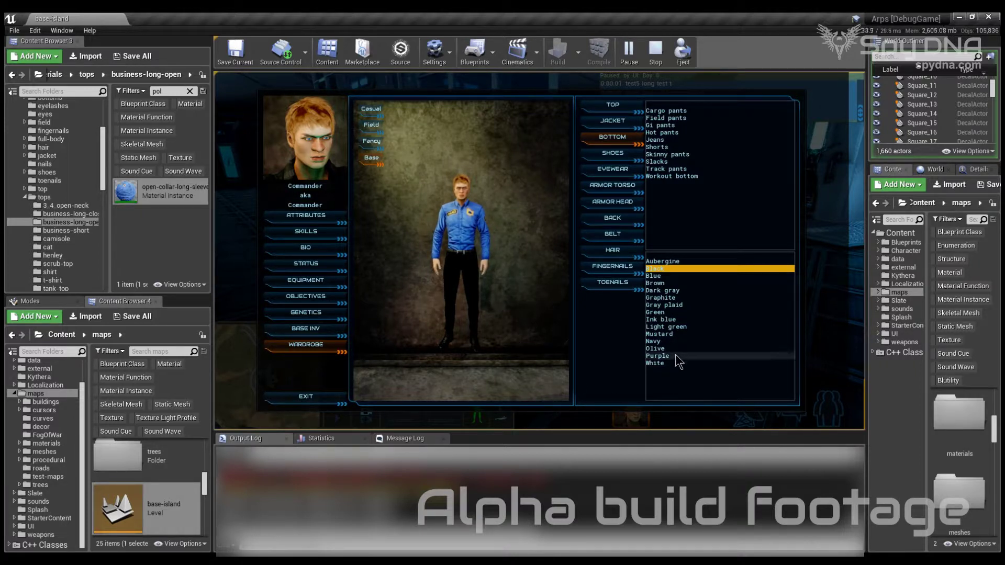
{"action": "left_click", "coordinate": [667, 322]}
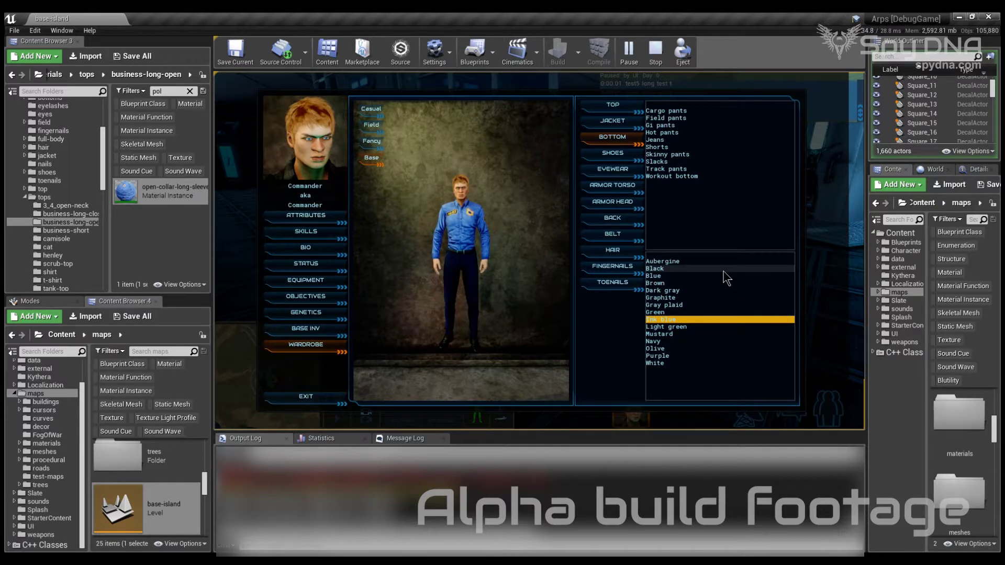
{"action": "left_click", "coordinate": [306, 397]}
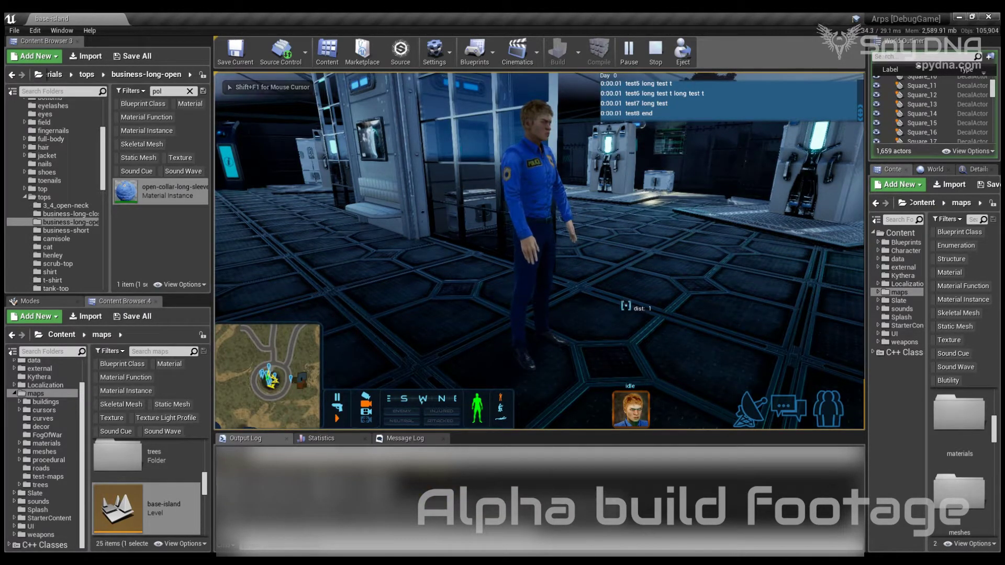
Turn the camera to view the new outfit, then reopen the wardrobe with C
{"action": "middle_click_drag", "start_coordinate": [635, 293], "coordinate": [620, 324]}
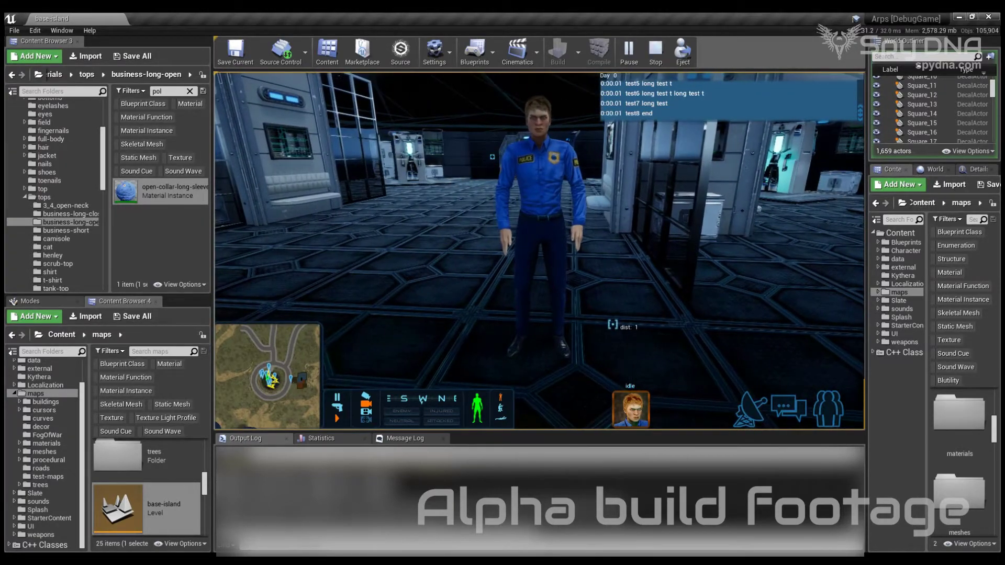
{"action": "key", "text": "c"}
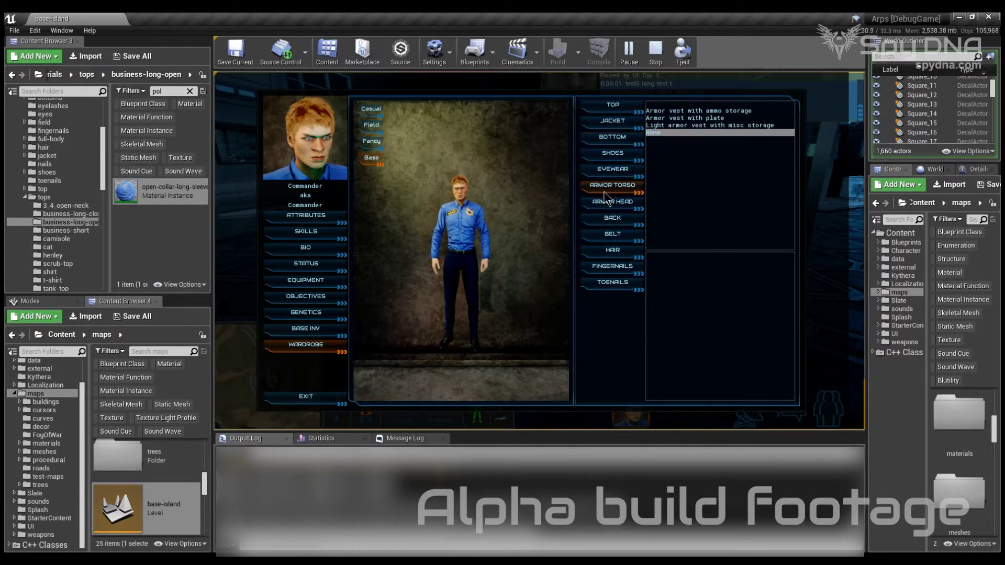
Put the Police-coloured 'Armor vest with plate' on the commander and exit the wardrobe
{"action": "left_click", "coordinate": [706, 118]}
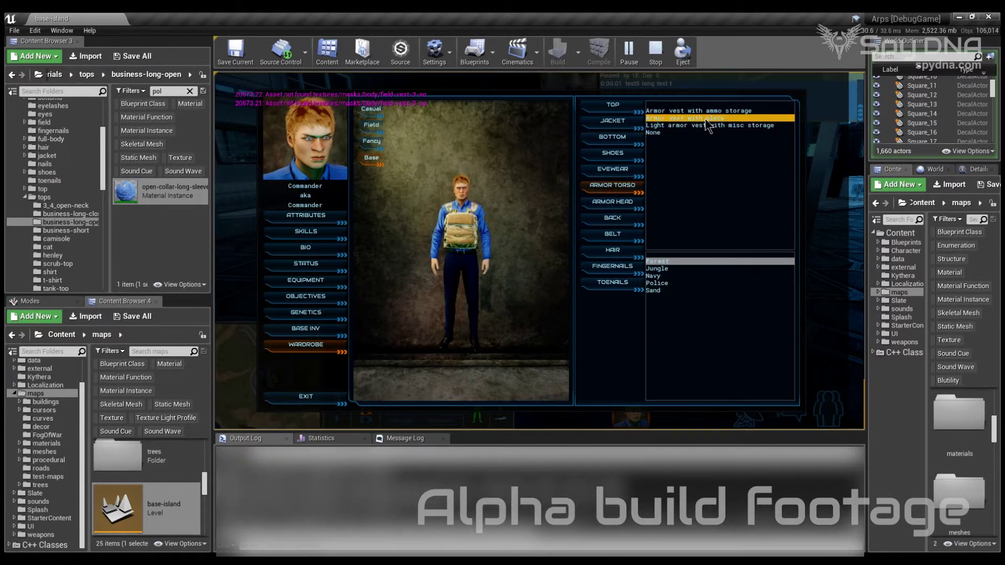
{"action": "left_click", "coordinate": [656, 283]}
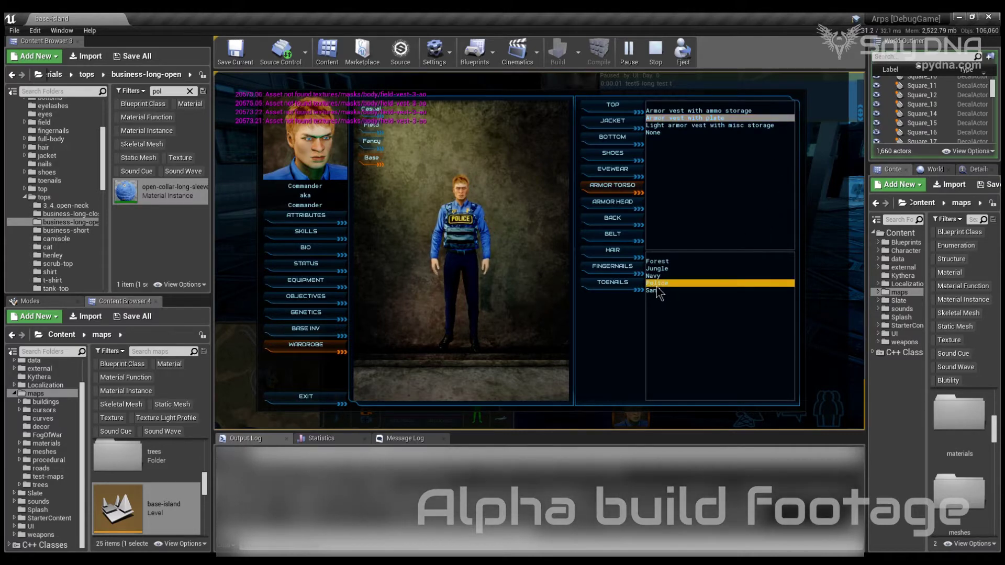
{"action": "left_click", "coordinate": [307, 398]}
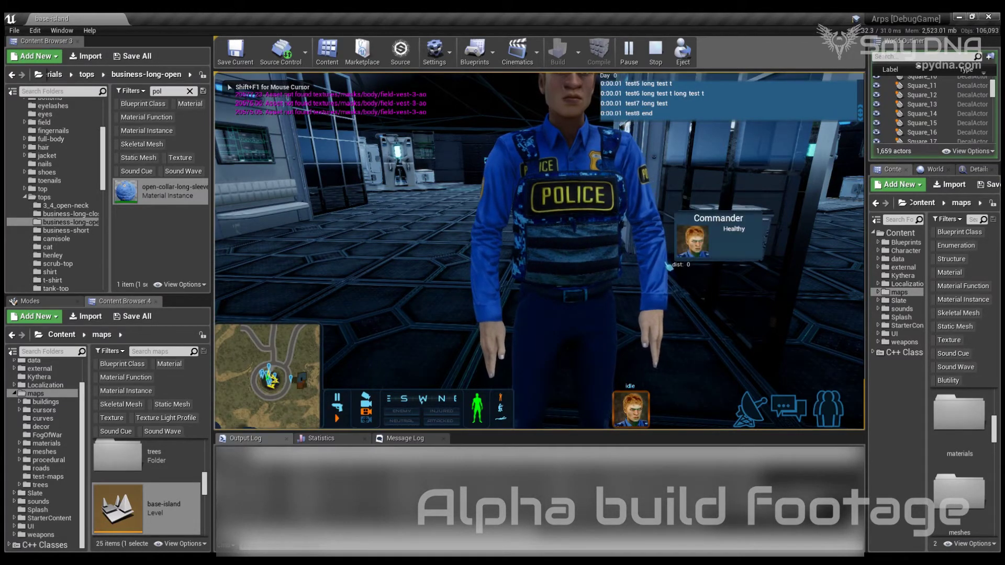